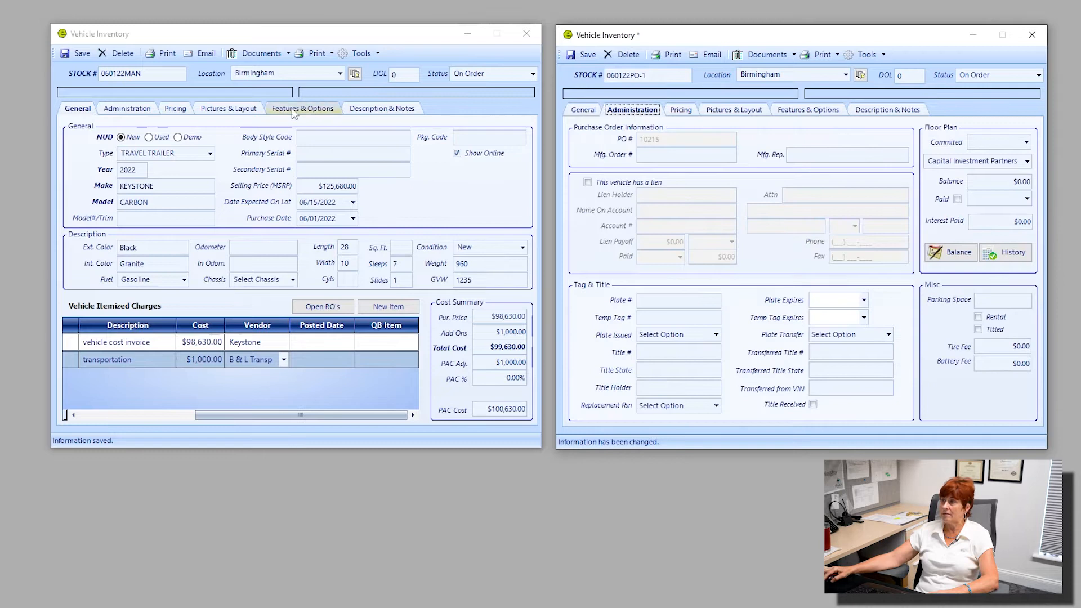
Show the administration details of stock 060122MAN and examine its manufacturer order number and representative fields
{"action": "left_click", "coordinate": [132, 110]}
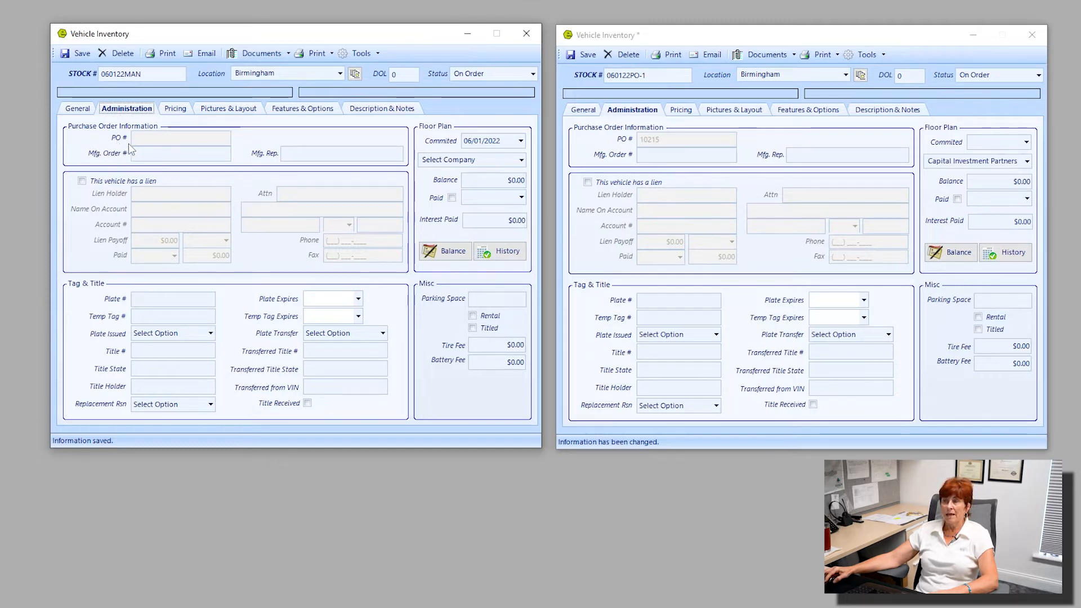
{"action": "left_click", "coordinate": [140, 158]}
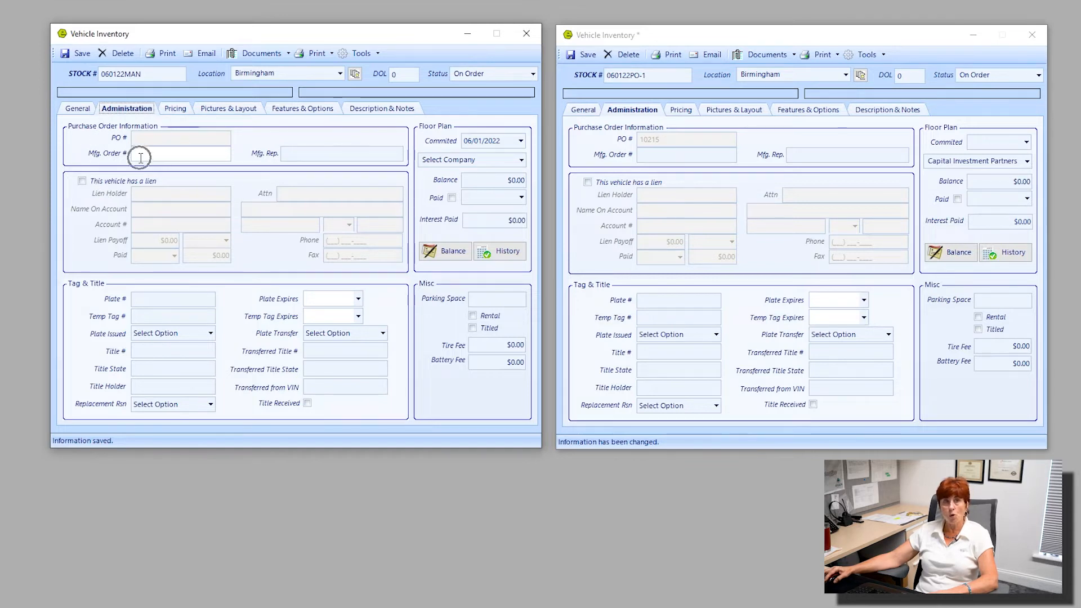
{"action": "left_click", "coordinate": [312, 153]}
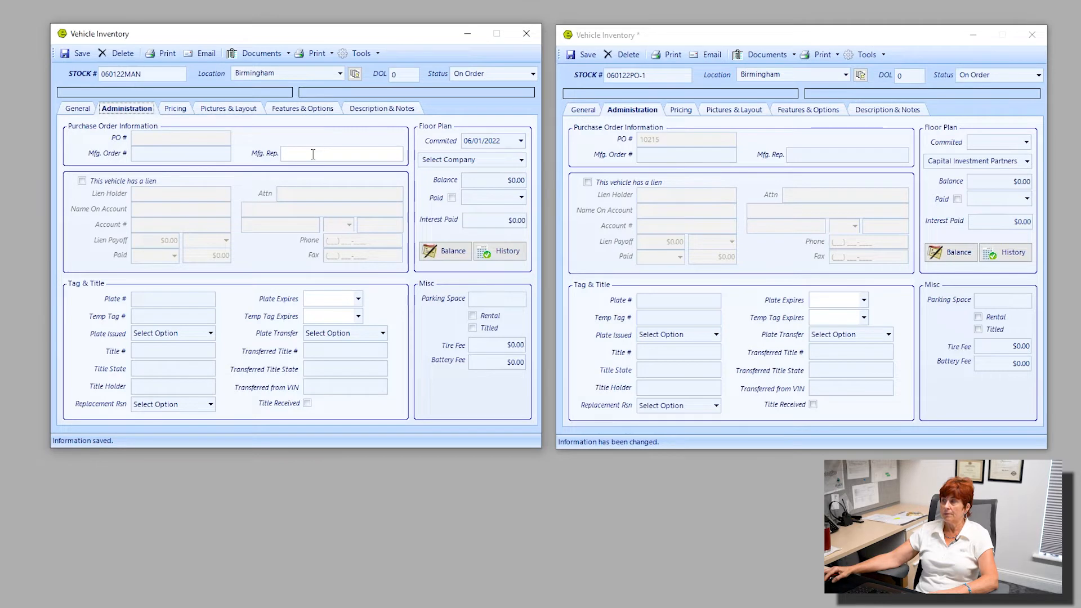
Flag stock 060122MAN as having a lien, look over the lien fields, and clear the flag again
{"action": "left_click", "coordinate": [82, 181]}
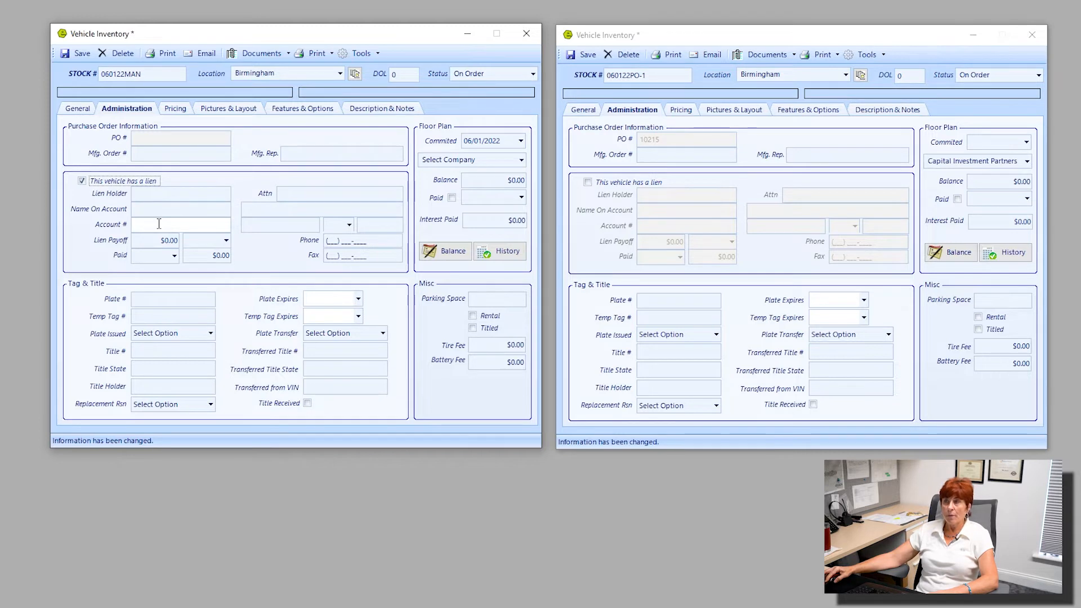
{"action": "left_click", "coordinate": [174, 256]}
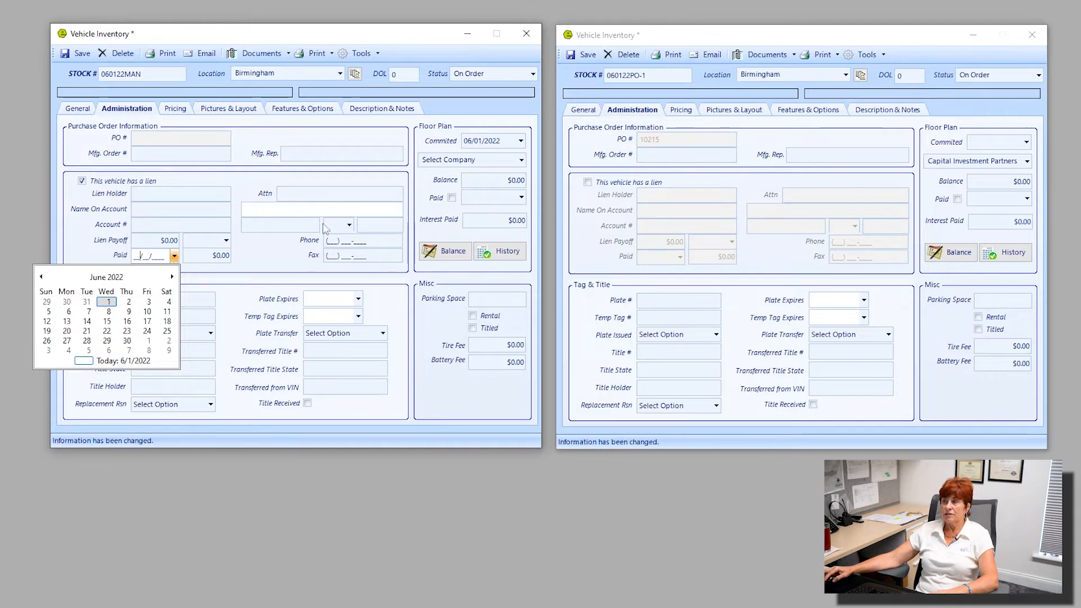
{"action": "left_click", "coordinate": [300, 195]}
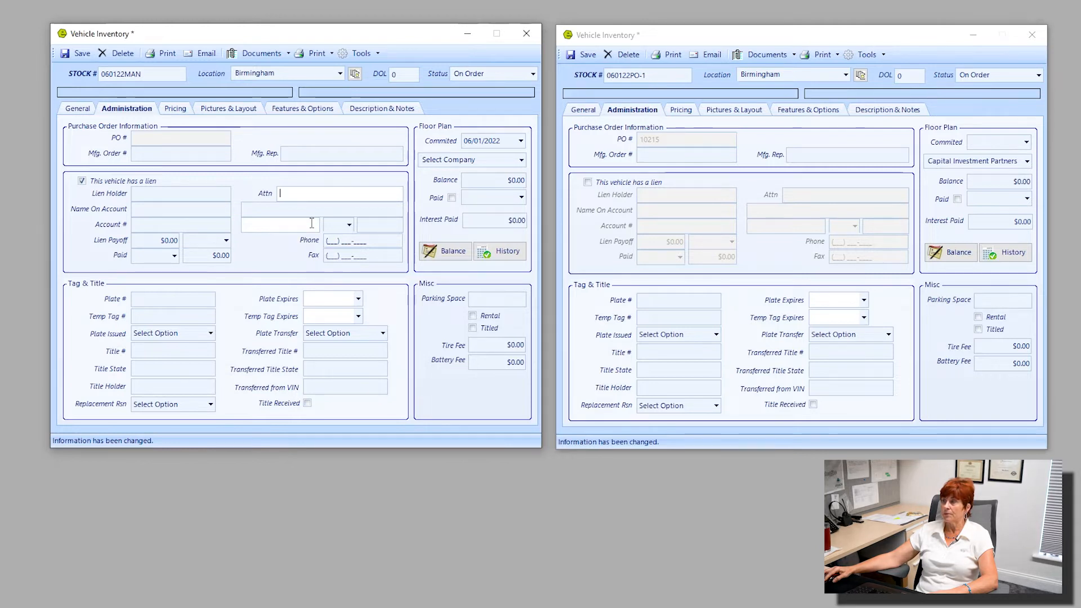
{"action": "left_click", "coordinate": [83, 183]}
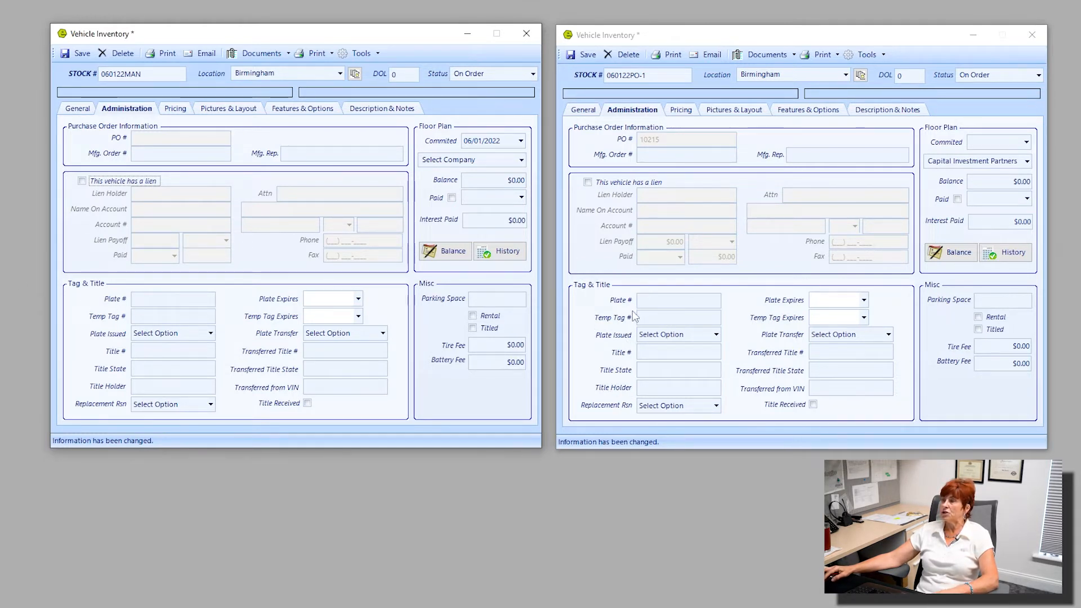
{"action": "left_click", "coordinate": [642, 327]}
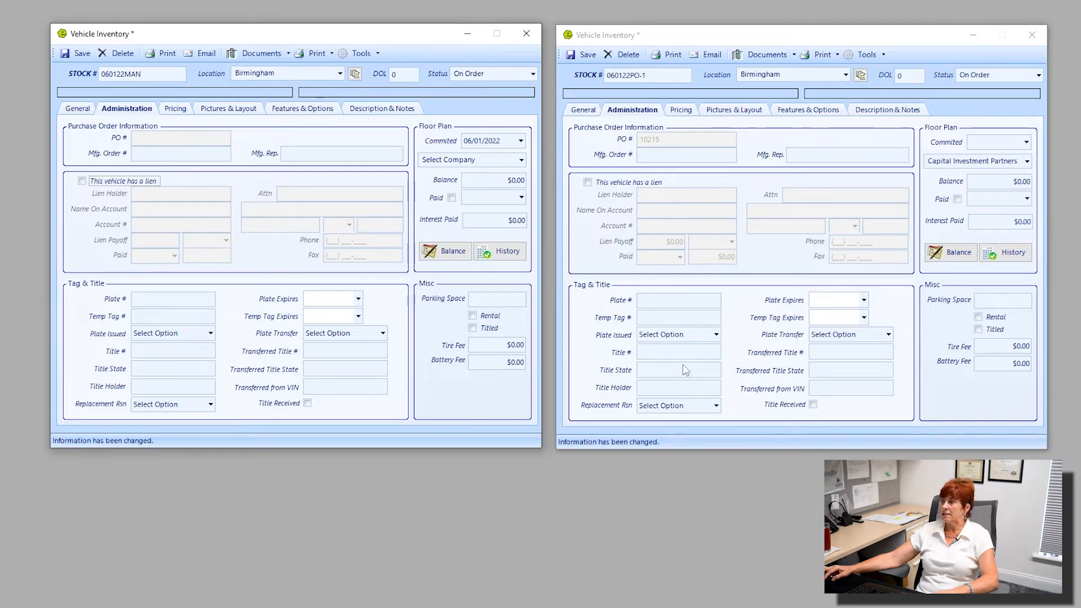
{"action": "left_click", "coordinate": [650, 362]}
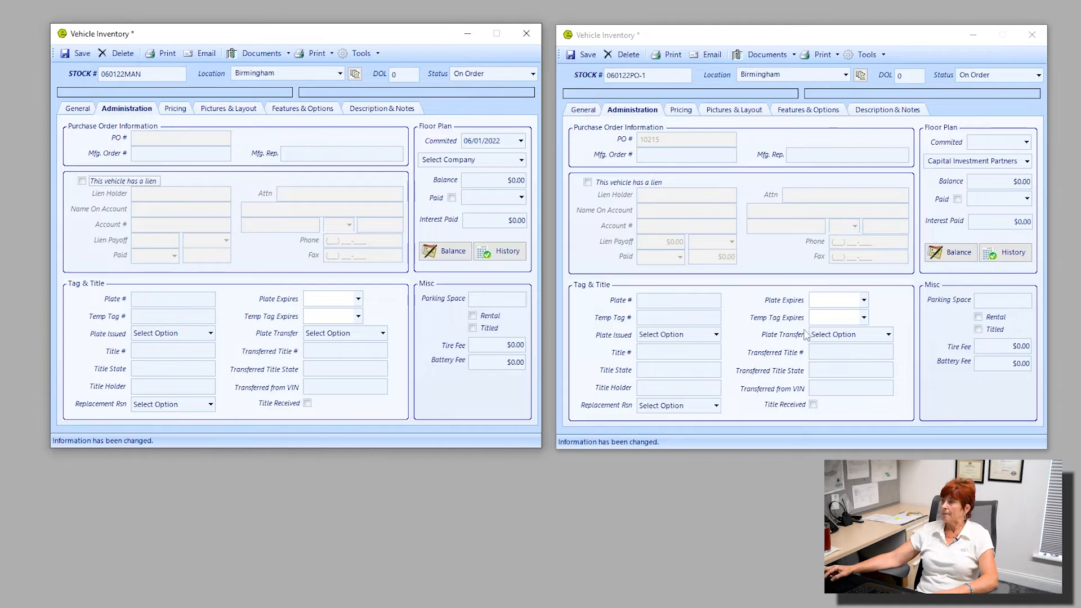
{"action": "left_click", "coordinate": [802, 397]}
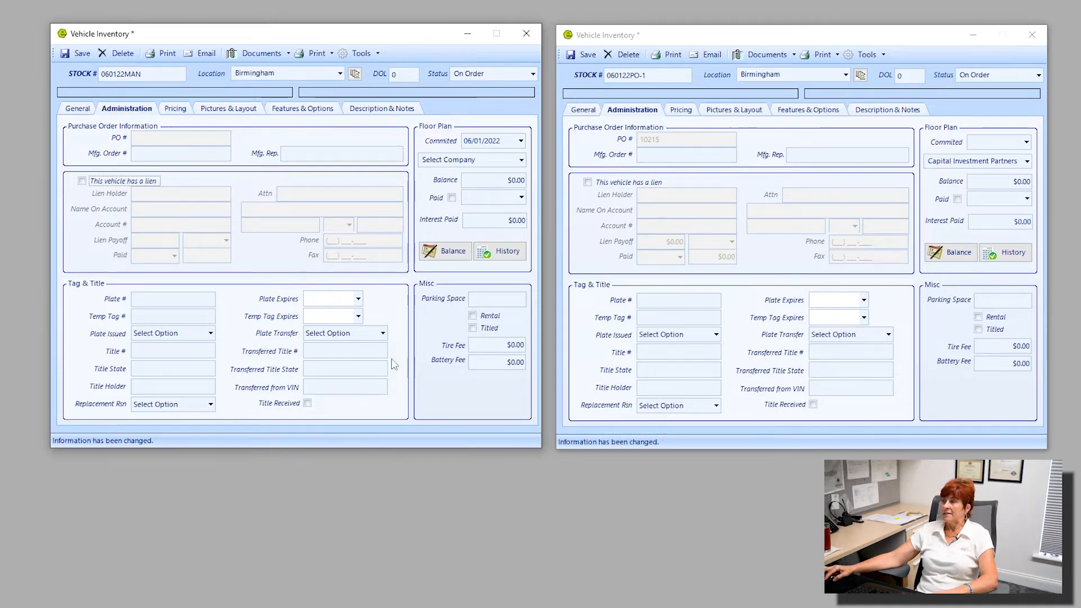
{"action": "left_click", "coordinate": [287, 353]}
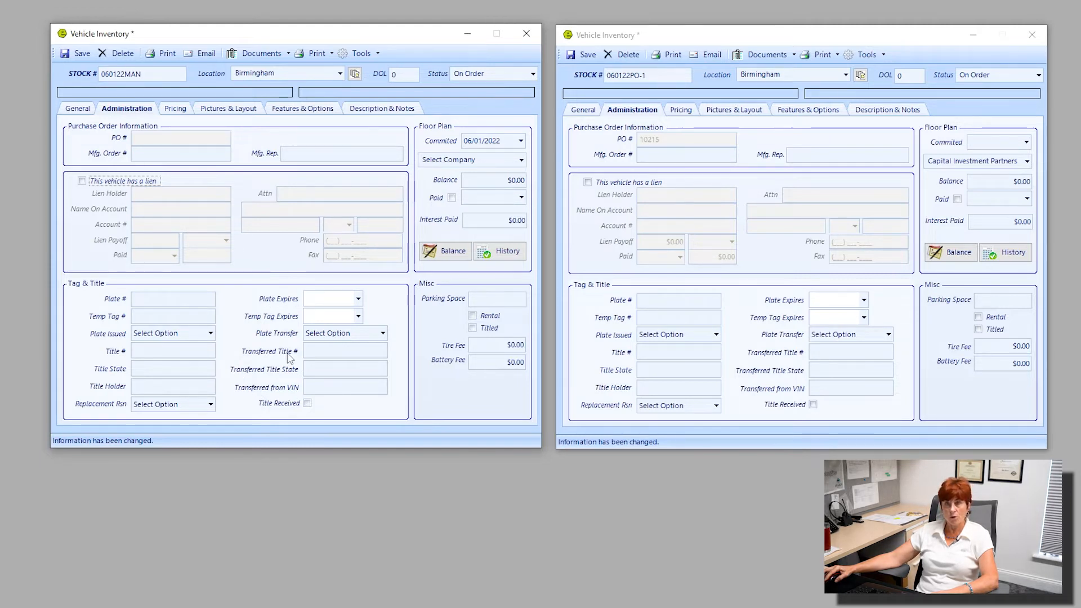
Set the floor plan committed date of stock 060122PO-1 to 06/01/2022
{"action": "left_click", "coordinate": [527, 145]}
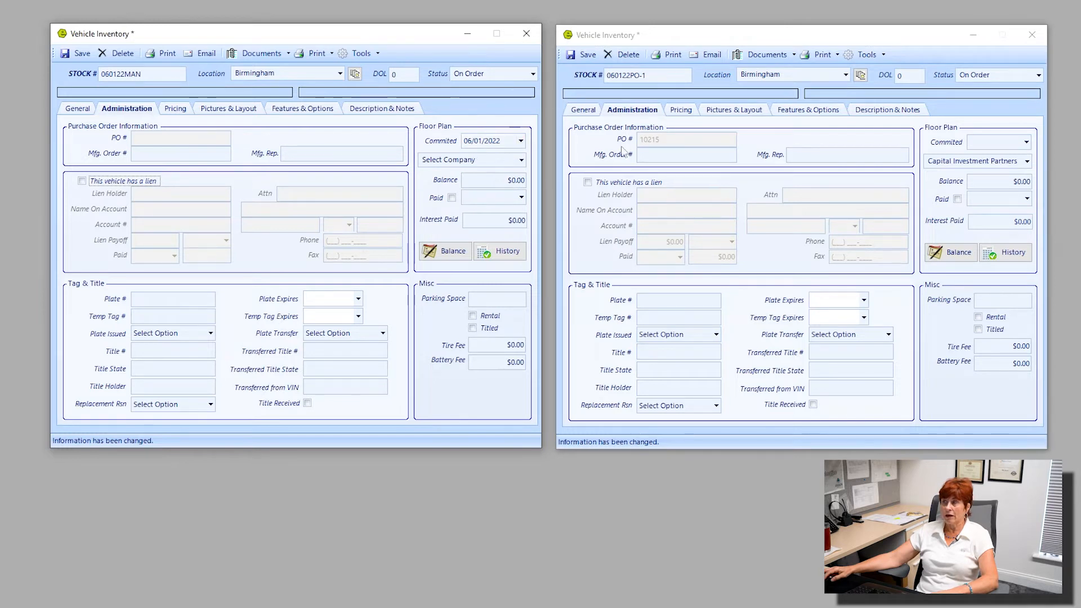
{"action": "left_click", "coordinate": [1026, 142]}
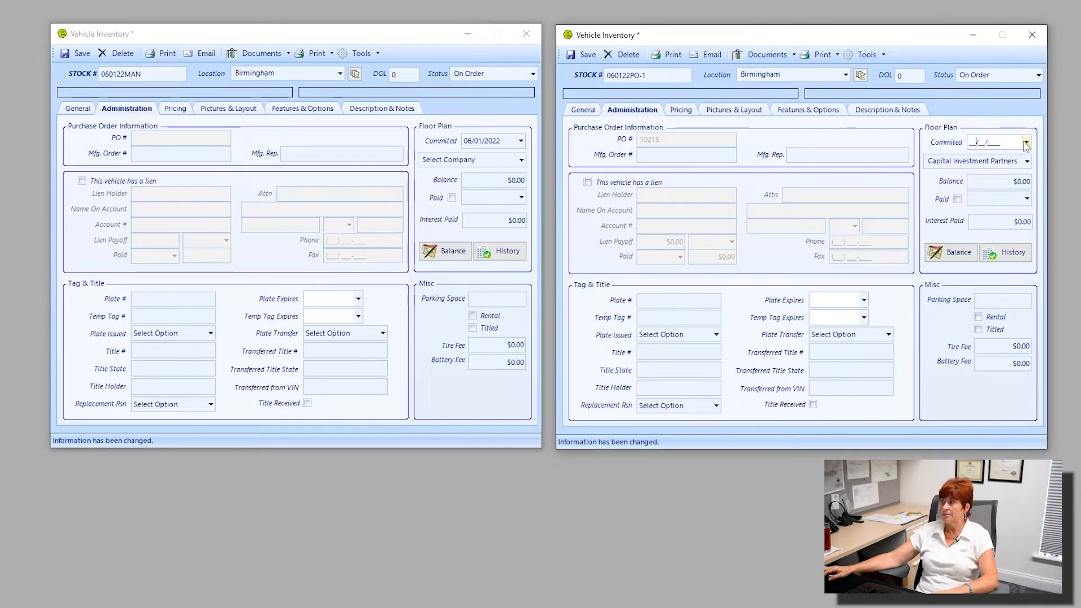
{"action": "left_click", "coordinate": [1026, 143]}
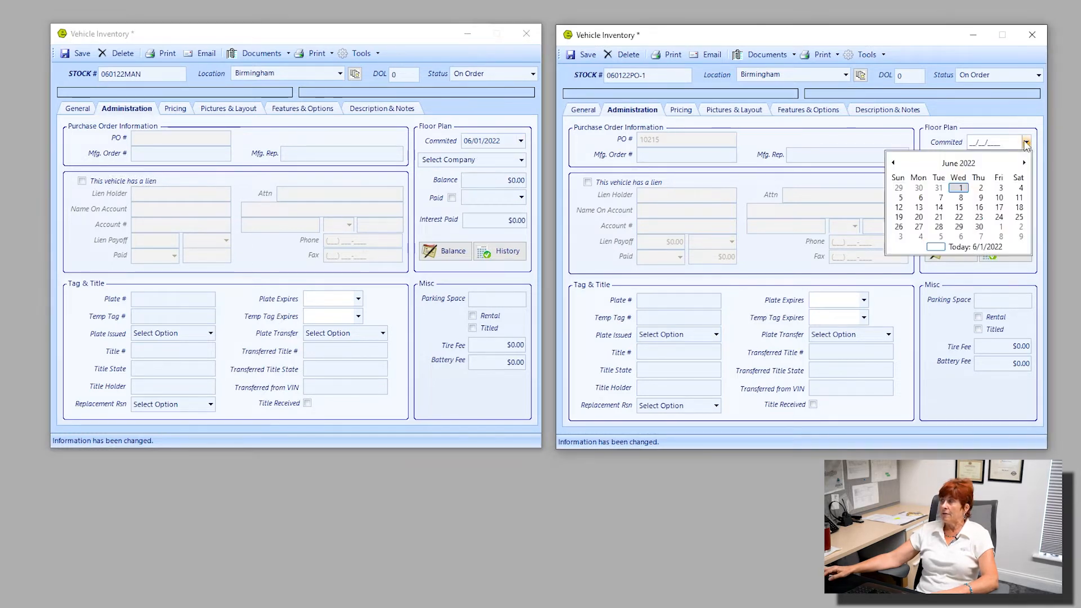
{"action": "left_click", "coordinate": [959, 189]}
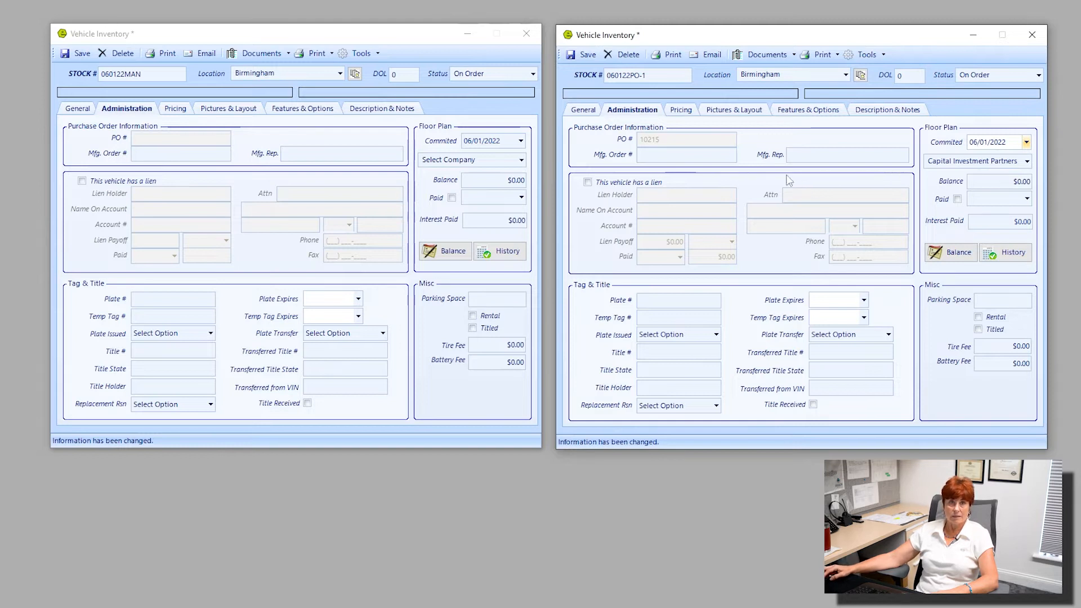
Choose Capital Investment Partners as the floor plan company for stock 060122MAN
{"action": "left_click", "coordinate": [520, 161]}
{"action": "left_click", "coordinate": [472, 190]}
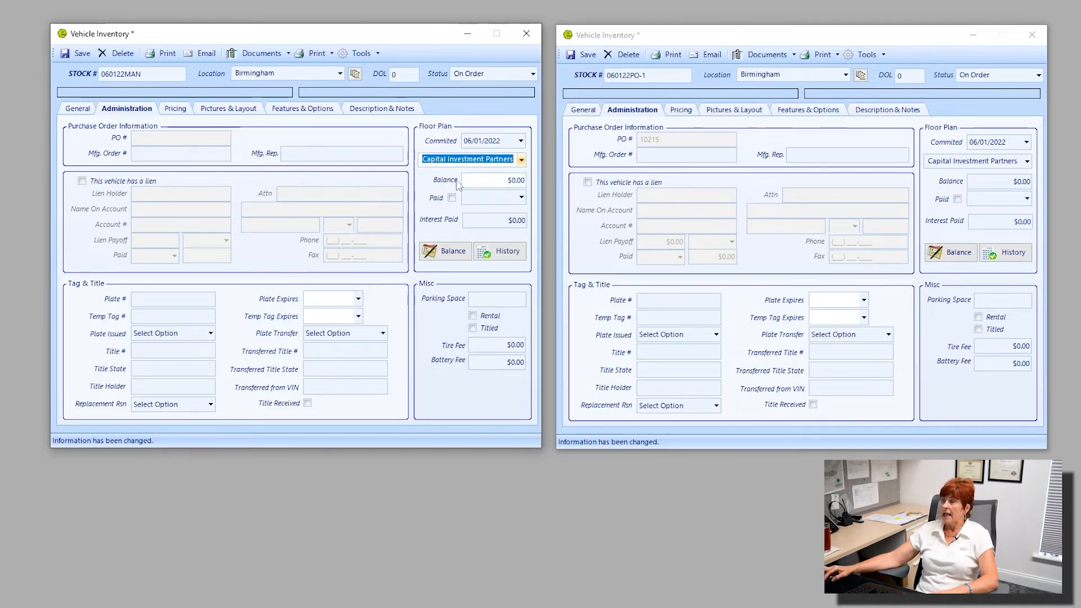
{"action": "key", "text": "ctrl"}
Open the floor plan balance entry for stock 060122MAN, saving the record's changes, and move the payment window clear
{"action": "left_click", "coordinate": [517, 180]}
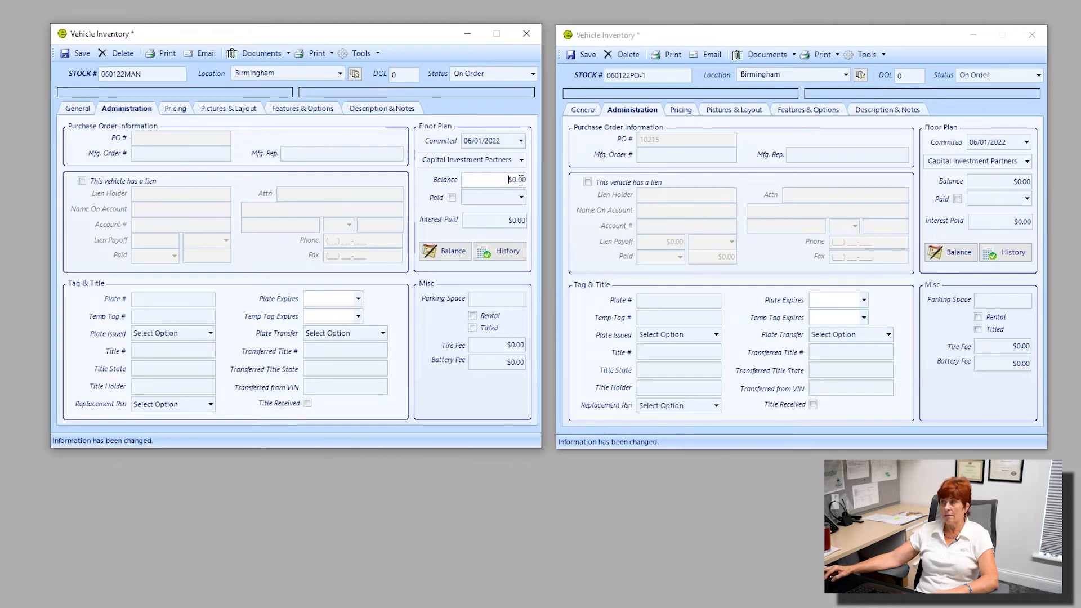
{"action": "key", "text": "ctrl"}
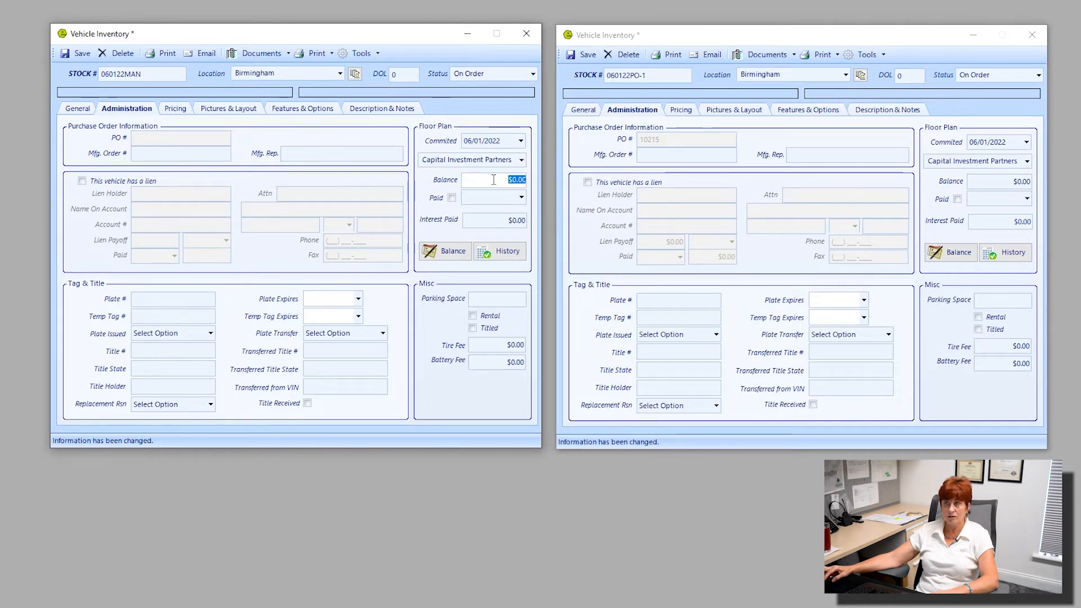
{"action": "left_click", "coordinate": [440, 255]}
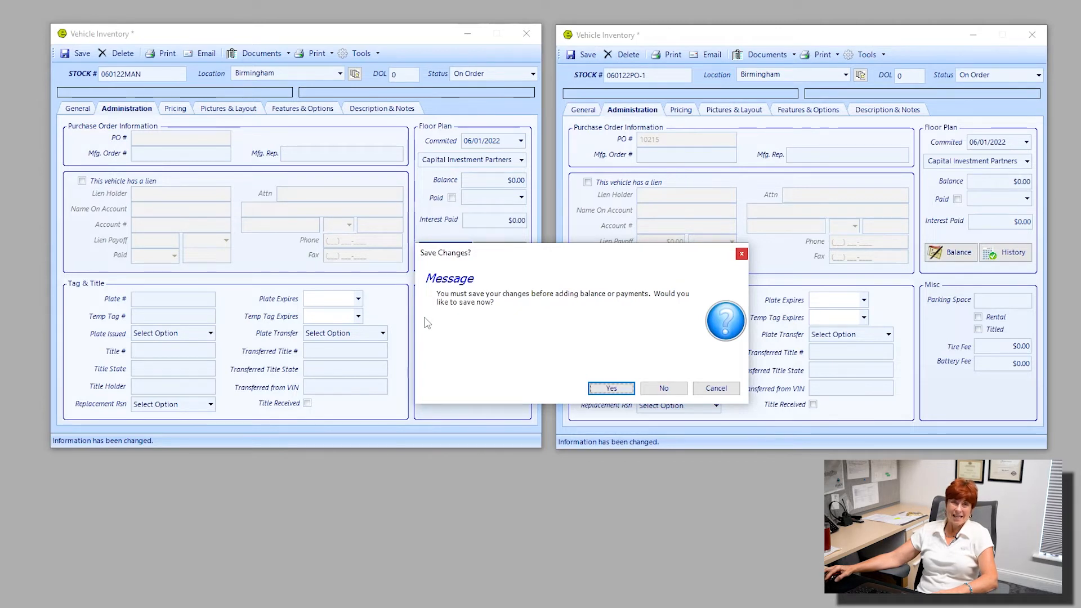
{"action": "left_click", "coordinate": [611, 388]}
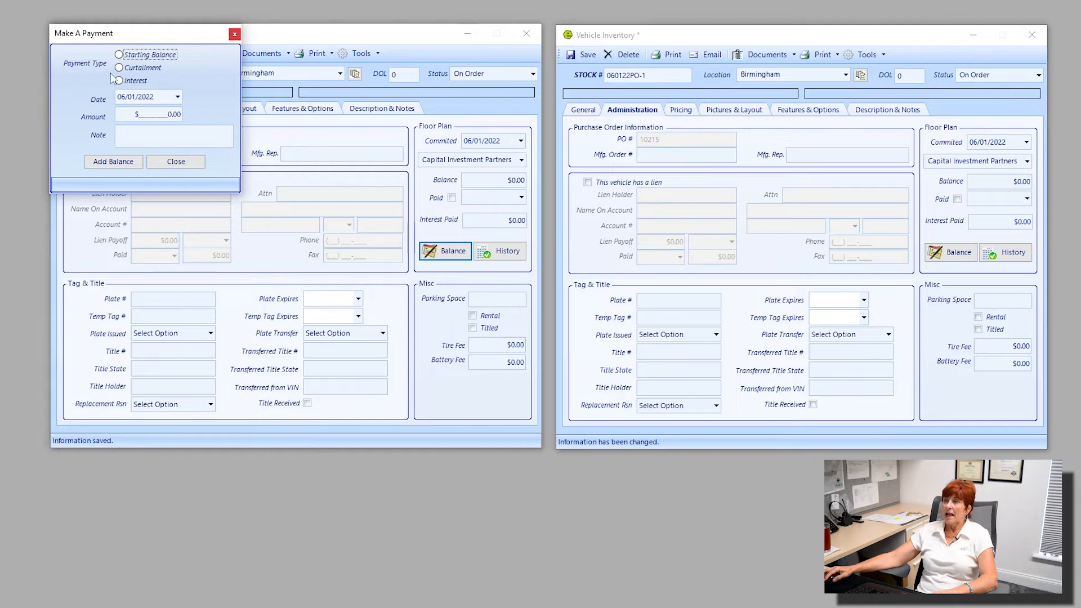
{"action": "left_click_drag", "start_coordinate": [116, 33], "coordinate": [418, 119]}
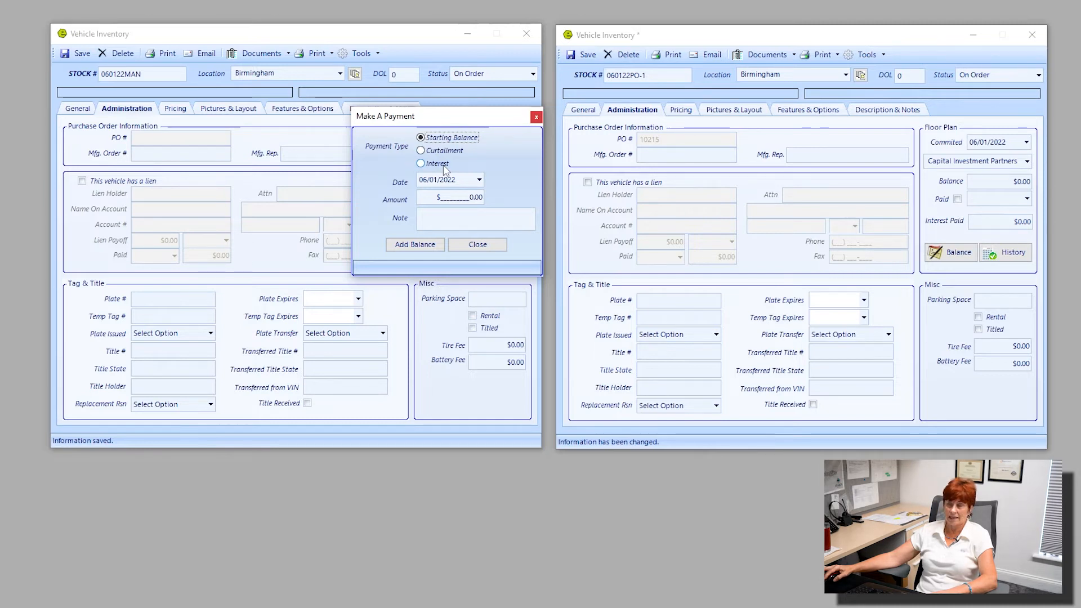
Add a starting floor plan balance of $98,360.00 dated 06/01/2022 to stock 060122MAN
{"action": "left_click", "coordinate": [468, 199]}
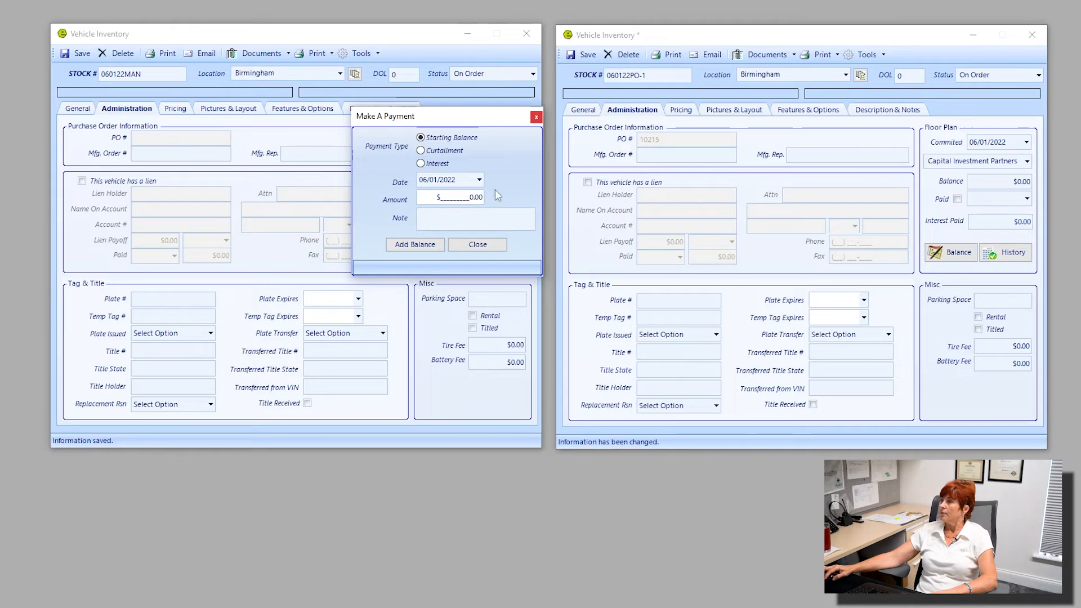
{"action": "type", "text": "9980"}
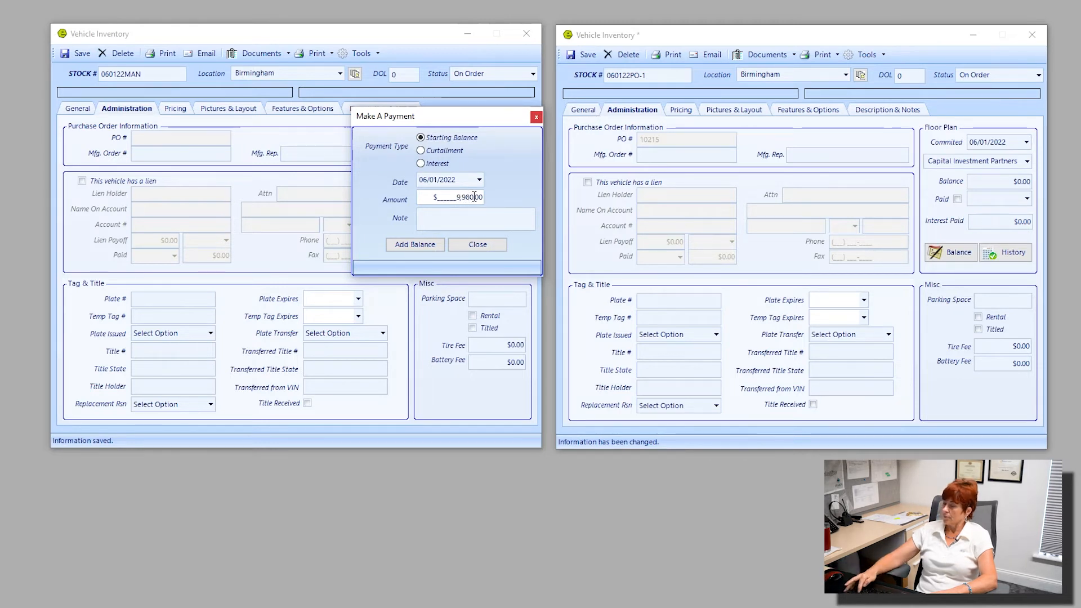
{"action": "key", "text": "BackSpace"}
{"action": "key", "text": "BackSpace"}
{"action": "key", "text": "BackSpace"}
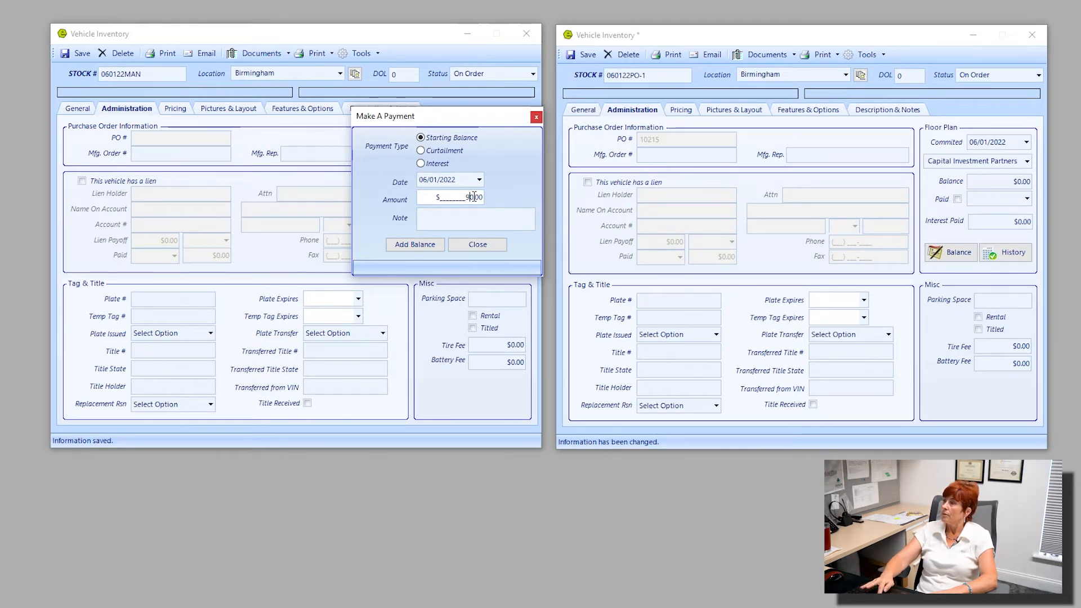
{"action": "type", "text": "83600"}
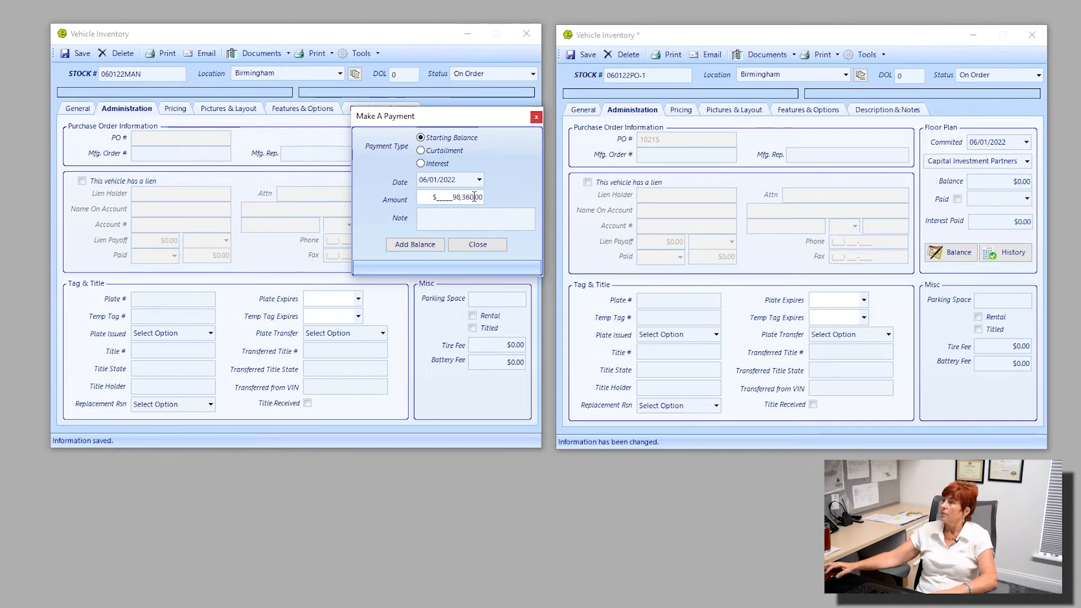
{"action": "left_click", "coordinate": [453, 222]}
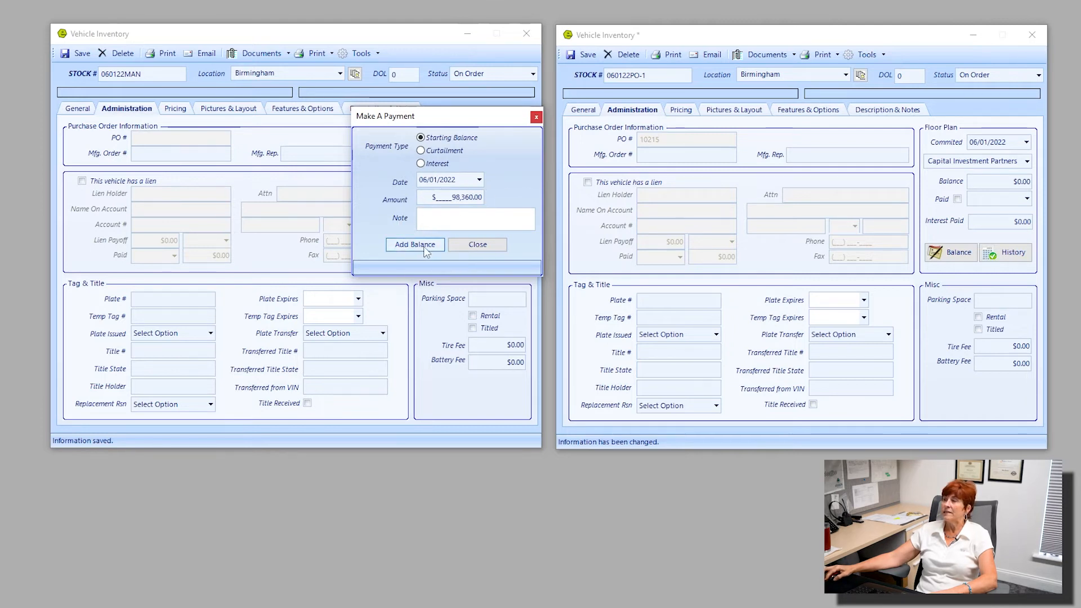
{"action": "left_click", "coordinate": [426, 248]}
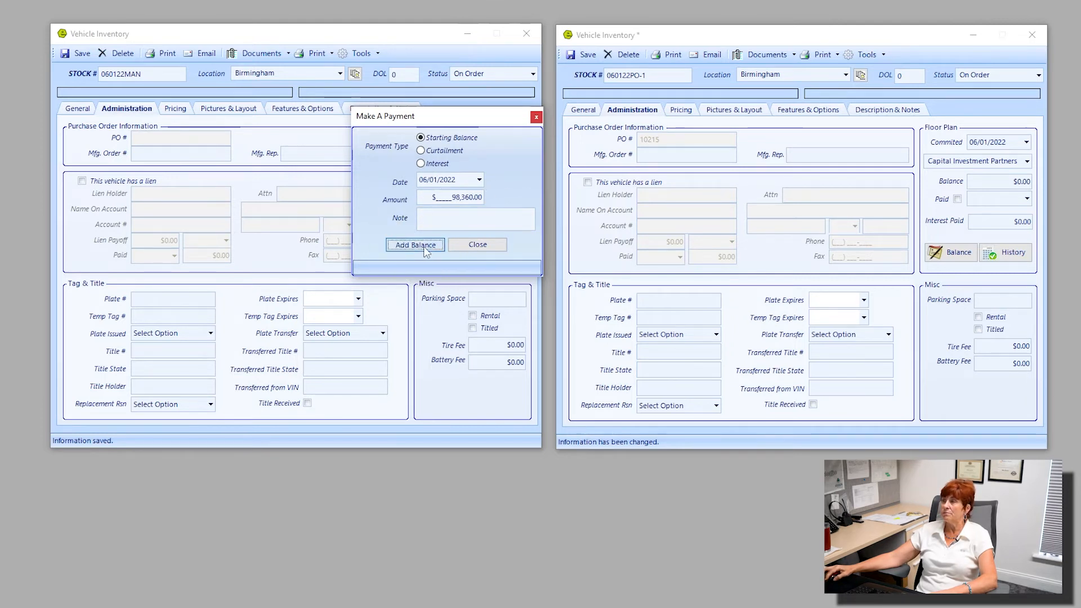
{"action": "left_click_drag", "start_coordinate": [491, 180], "coordinate": [535, 184]}
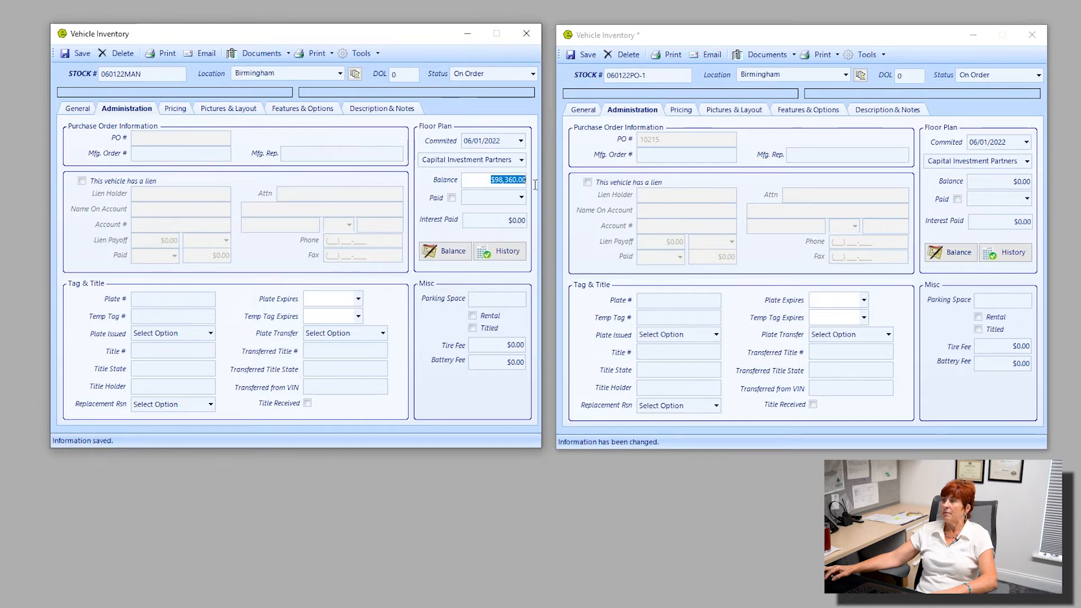
Save stock 060122PO-1, add a starting floor plan balance of $98,360.00 dated 06/01/2022, and compare both records' balances
{"action": "left_click", "coordinate": [967, 256]}
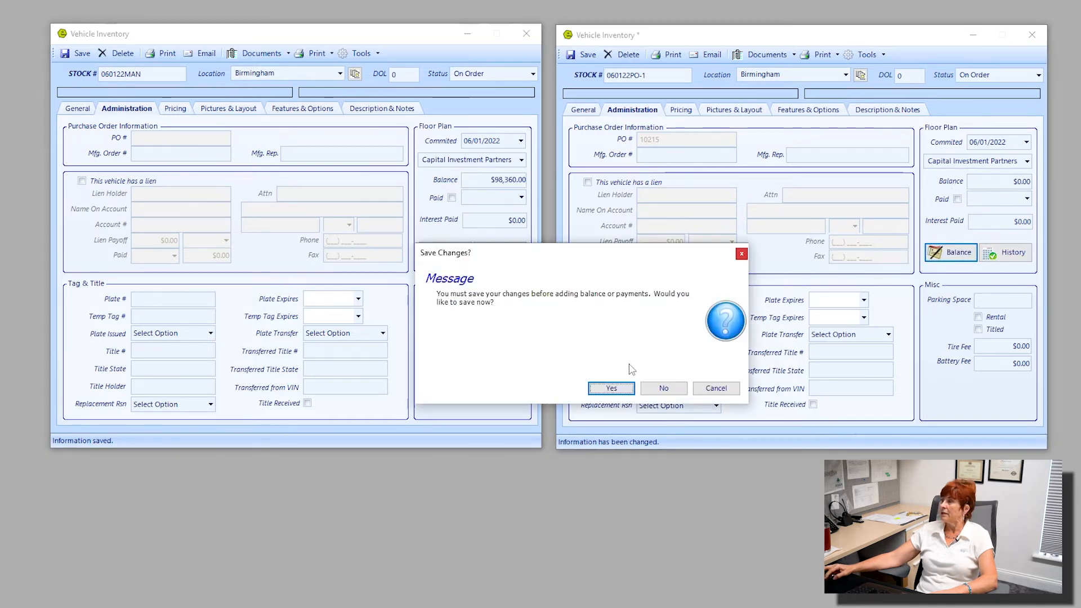
{"action": "left_click", "coordinate": [619, 388]}
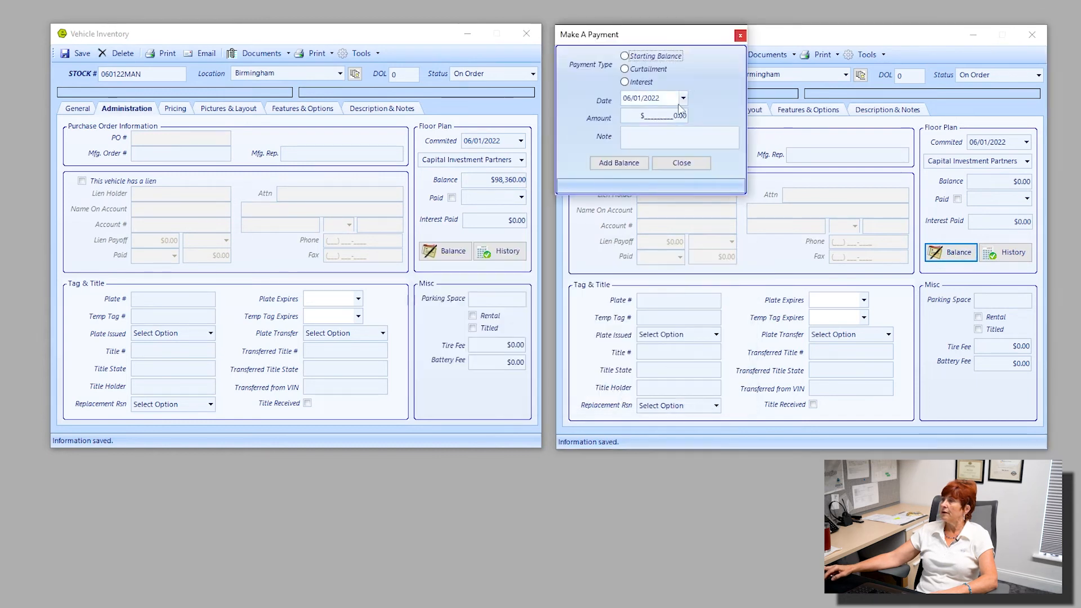
{"action": "left_click", "coordinate": [625, 56]}
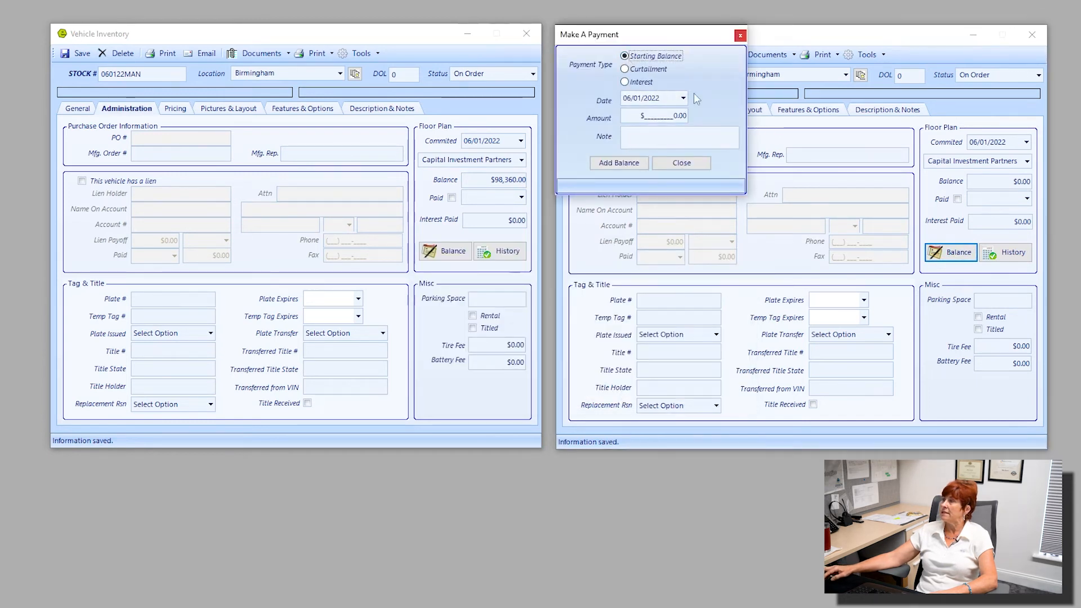
{"action": "left_click", "coordinate": [672, 116]}
{"action": "type", "text": "98360"}
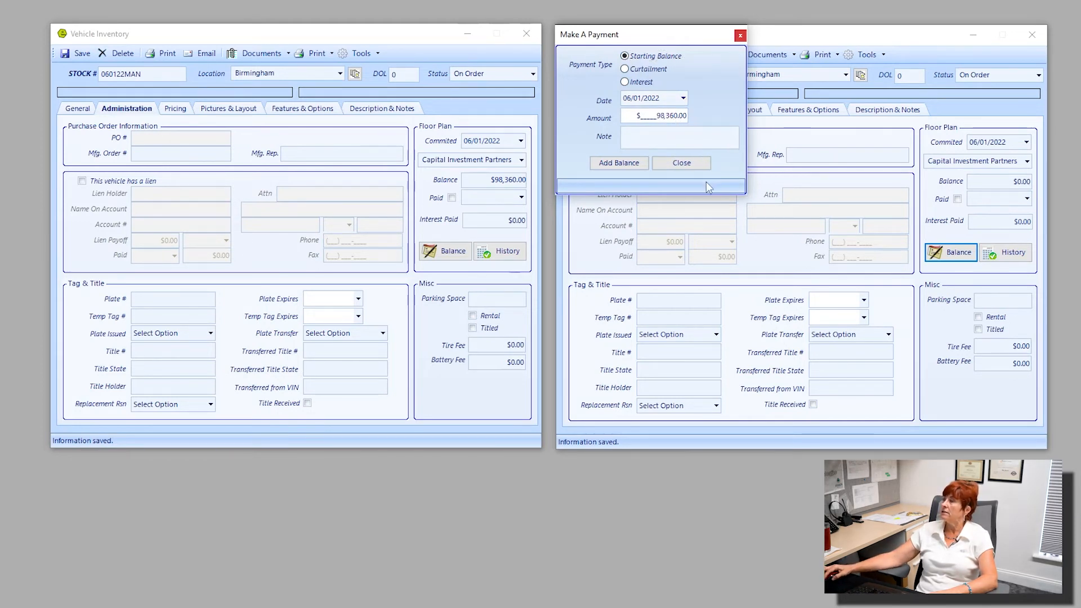
{"action": "left_click", "coordinate": [618, 164]}
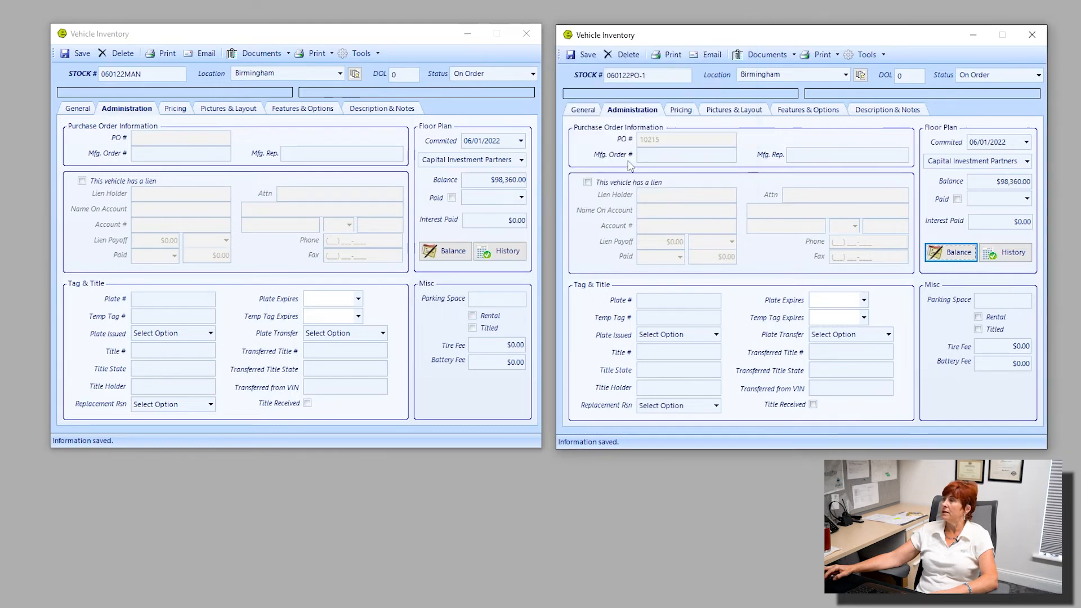
{"action": "left_click", "coordinate": [1007, 180]}
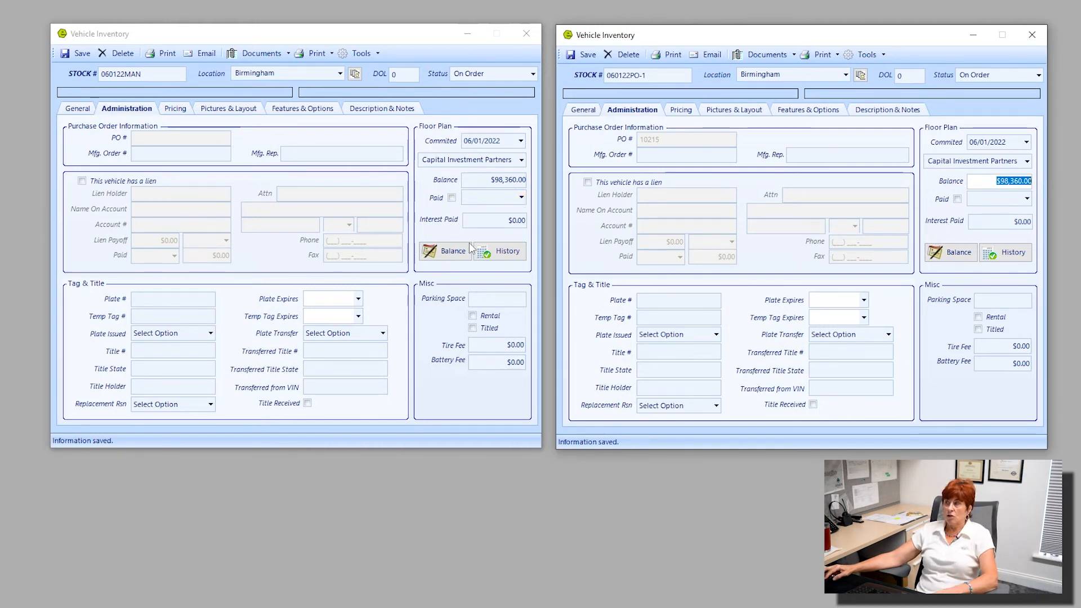
{"action": "left_click_drag", "start_coordinate": [485, 181], "coordinate": [554, 186]}
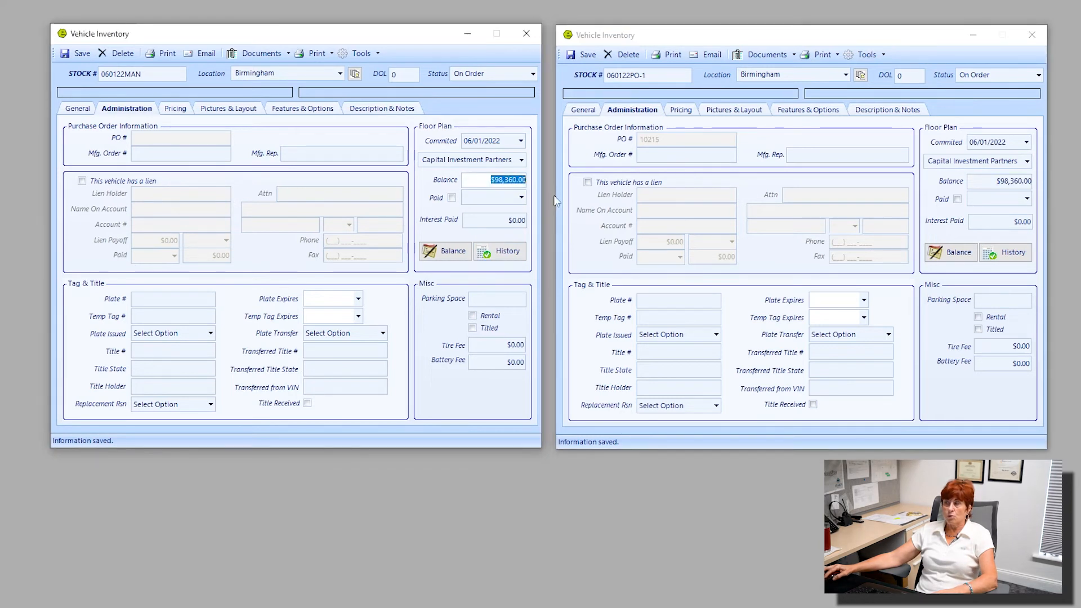
Check the interest paid and review the floor plan payment history for stock 060122MAN, closing the history when done
{"action": "left_click_drag", "start_coordinate": [484, 220], "coordinate": [543, 221]}
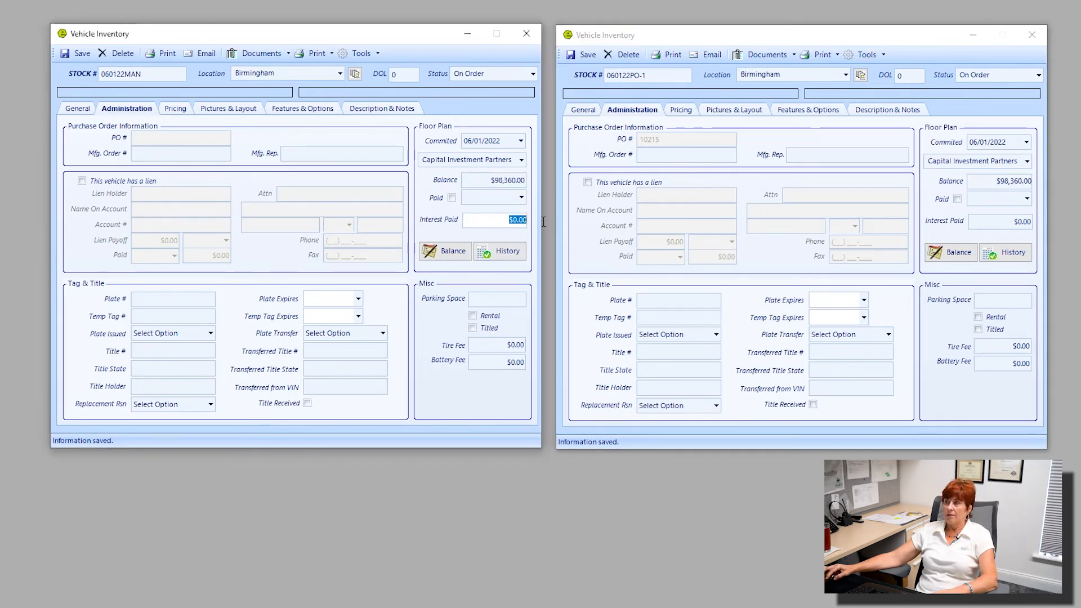
{"action": "left_click", "coordinate": [506, 256]}
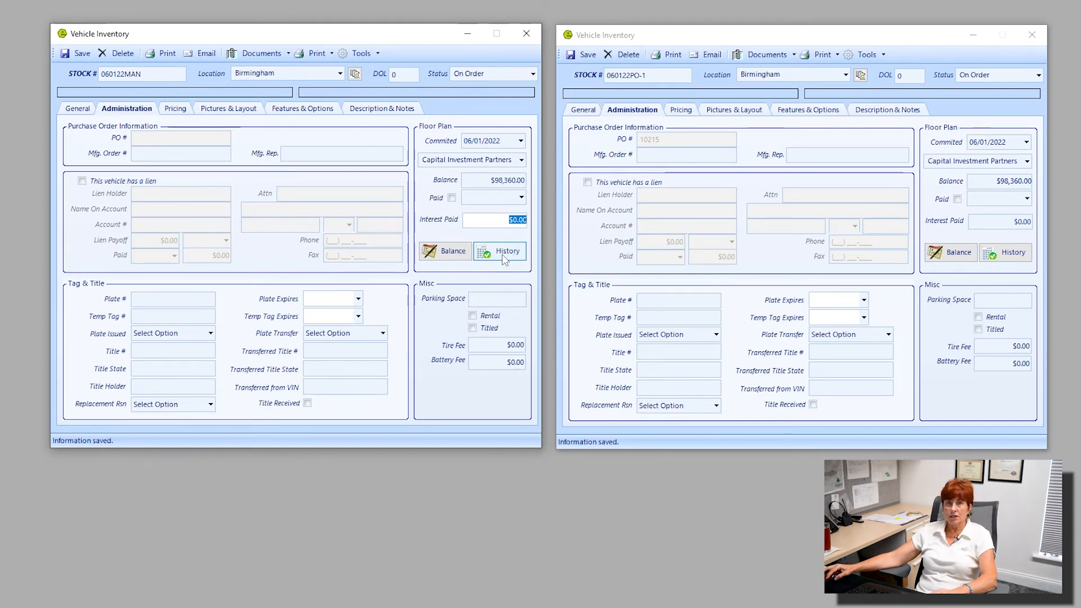
{"action": "left_click", "coordinate": [504, 258]}
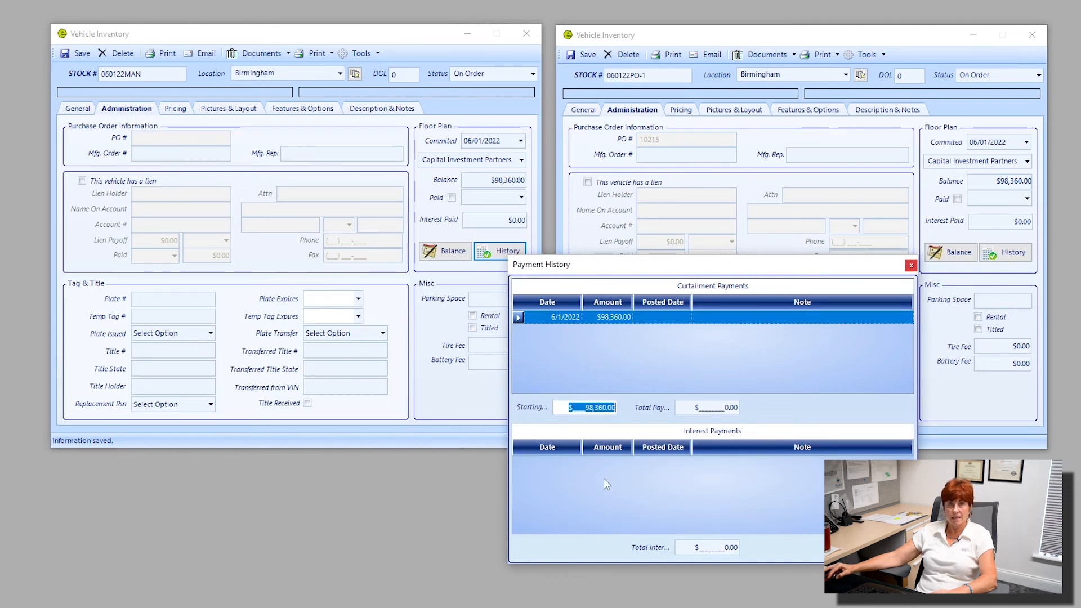
{"action": "left_click", "coordinate": [912, 265]}
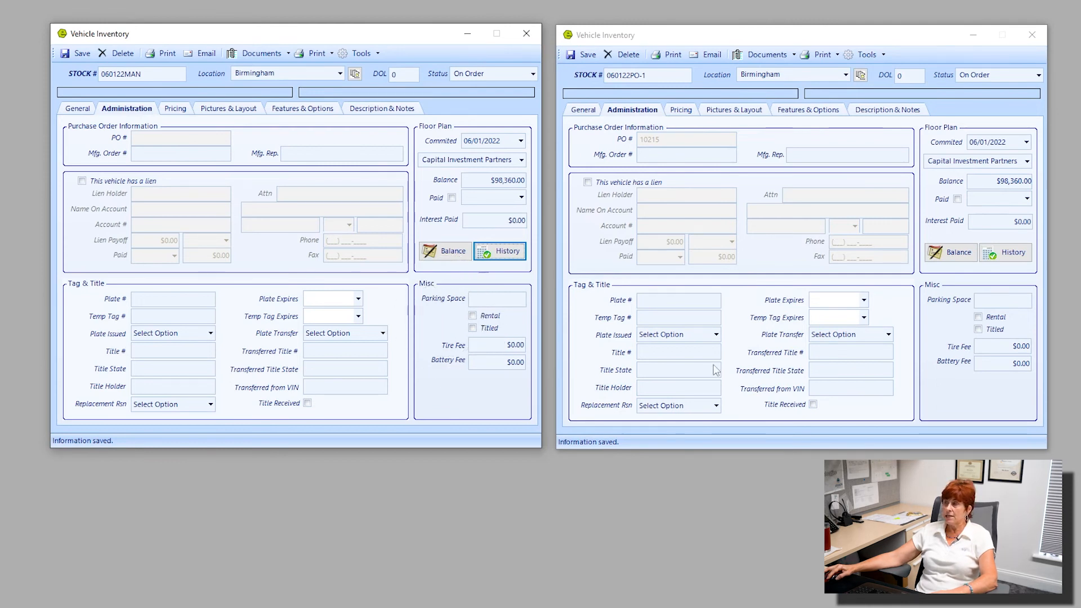
Go to the parking space entry for stock 060122PO-1 and save that vehicle record
{"action": "left_click", "coordinate": [983, 301]}
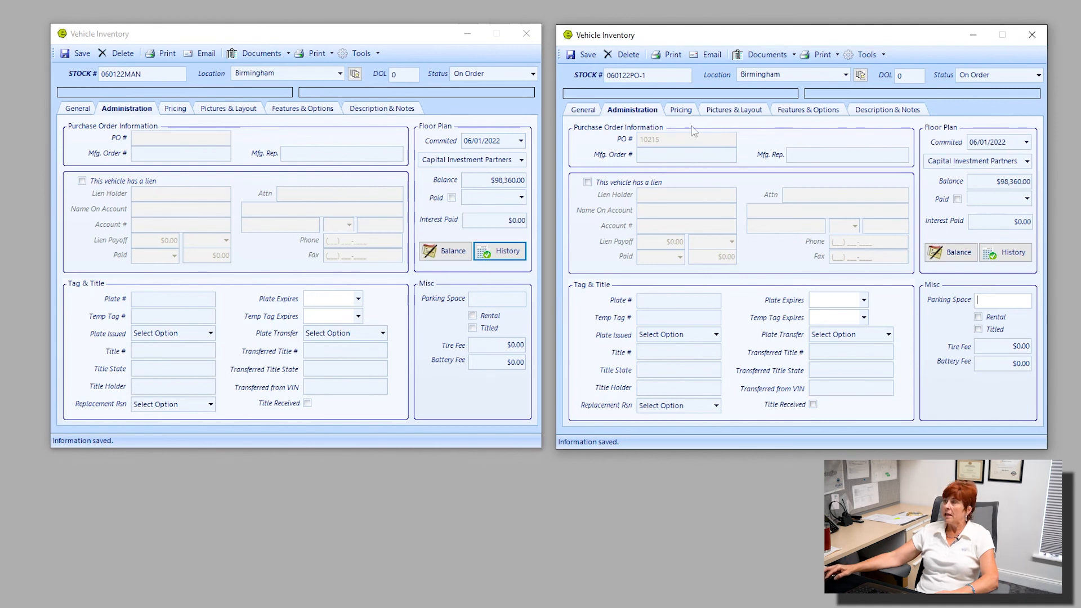
{"action": "left_click", "coordinate": [582, 54]}
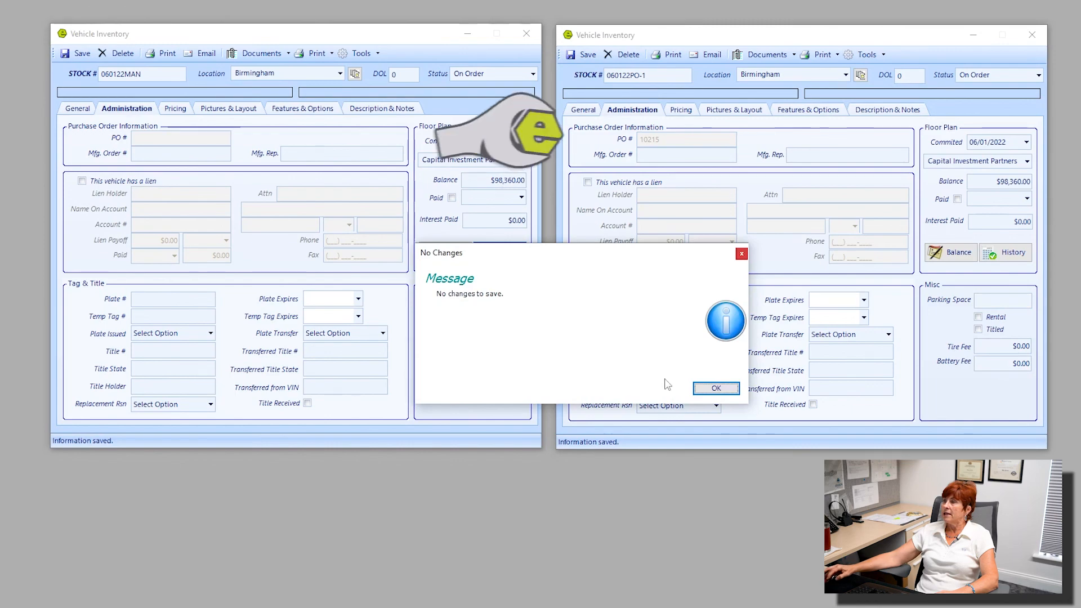